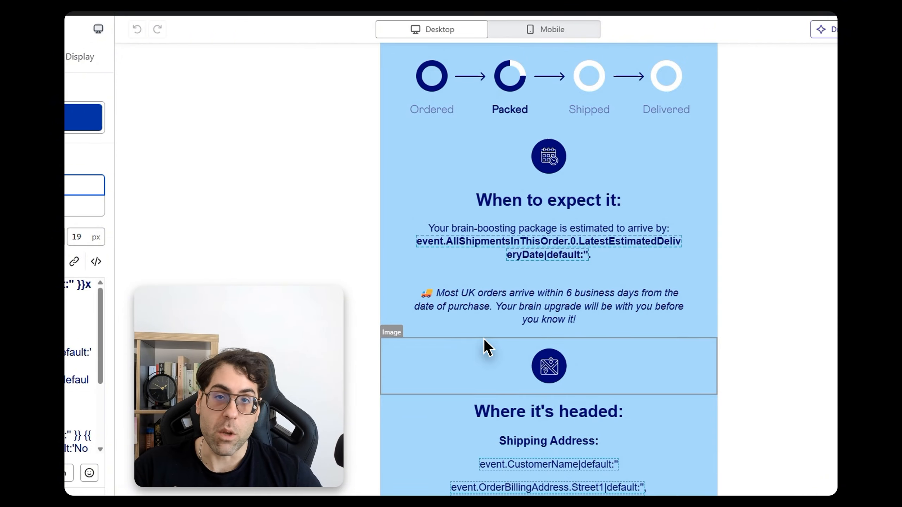
Step: Review the example order emails, examining their order status trackers, delivery estimate, address and order details sections
{"action": "scroll", "coordinate": [481, 338], "scroll_direction": "down", "scroll_amount": 6}
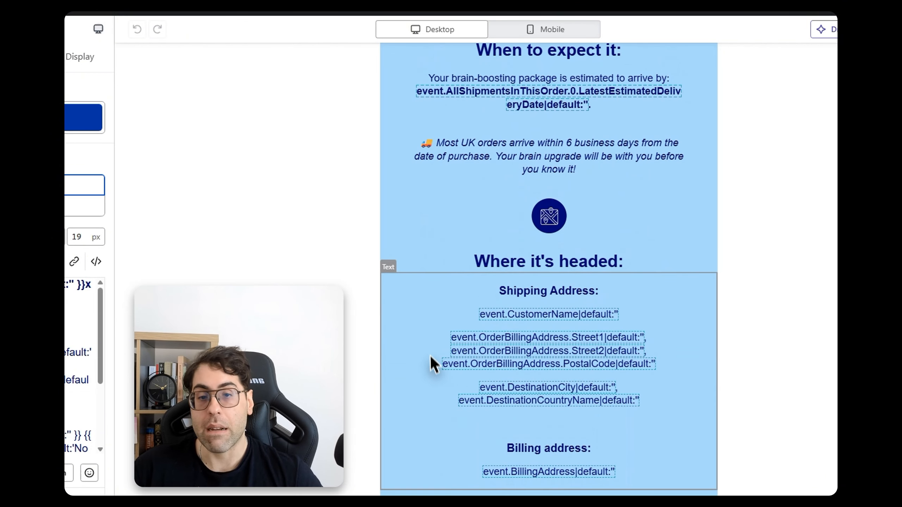
{"action": "scroll", "coordinate": [449, 317], "scroll_direction": "up", "scroll_amount": 4}
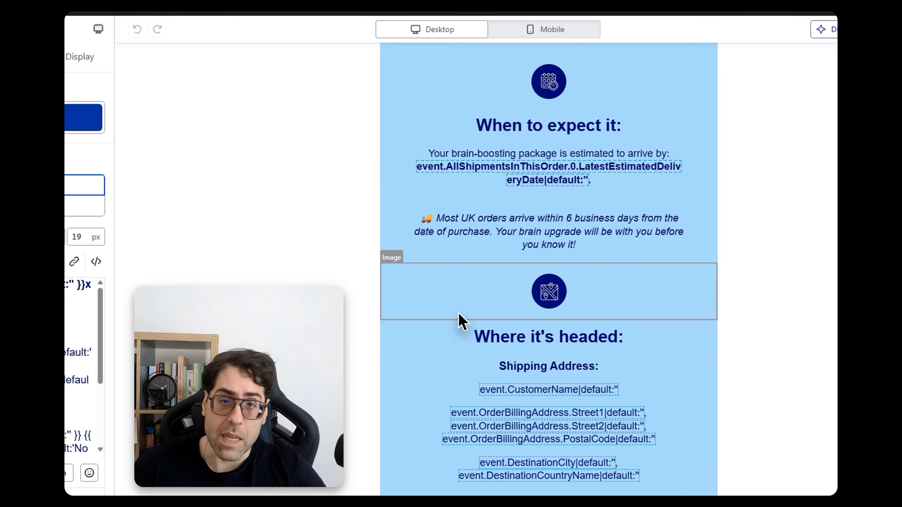
{"action": "scroll", "coordinate": [457, 314], "scroll_direction": "down", "scroll_amount": 4}
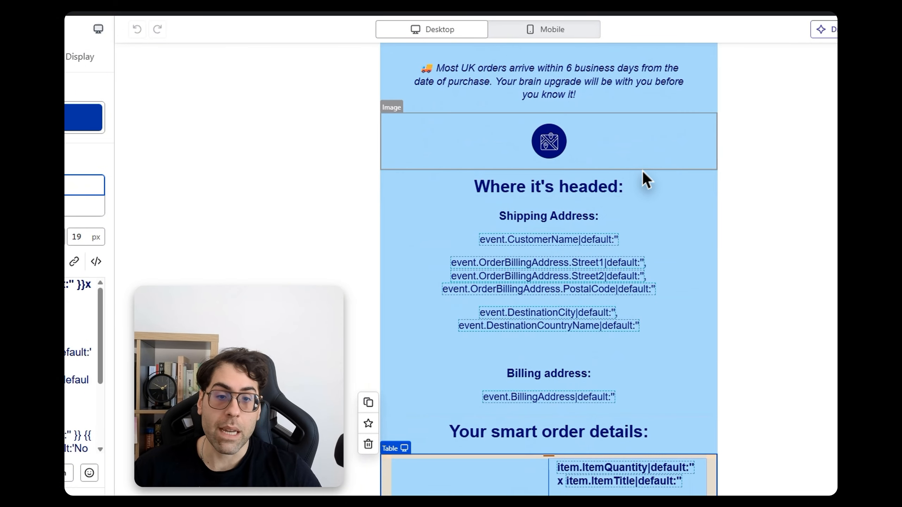
{"action": "scroll", "coordinate": [642, 171], "scroll_direction": "down", "scroll_amount": 6}
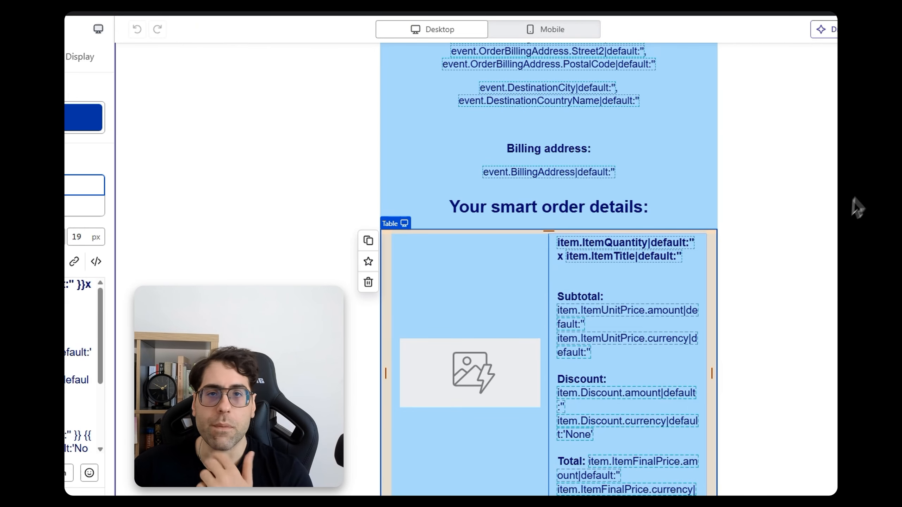
{"action": "scroll", "coordinate": [733, 249], "scroll_direction": "down", "scroll_amount": 4}
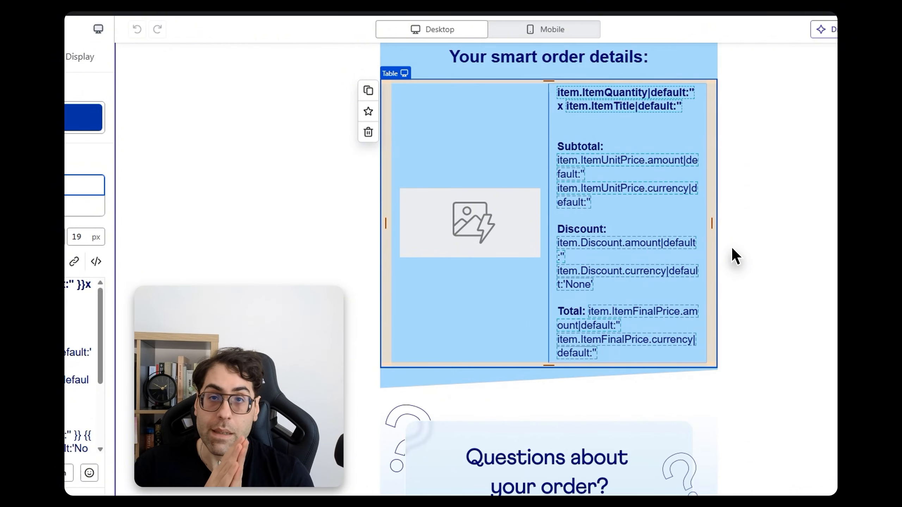
{"action": "scroll", "coordinate": [721, 298], "scroll_direction": "down", "scroll_amount": 8}
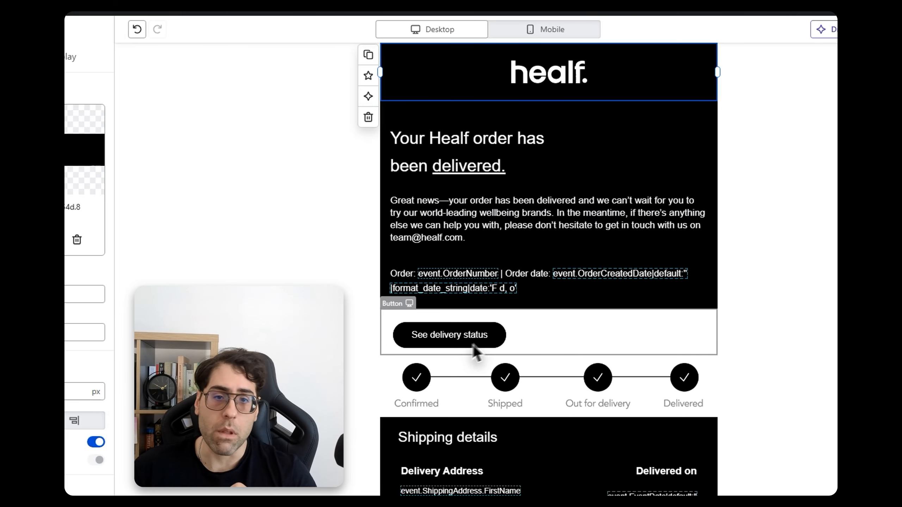
{"action": "scroll", "coordinate": [469, 345], "scroll_direction": "down", "scroll_amount": 5}
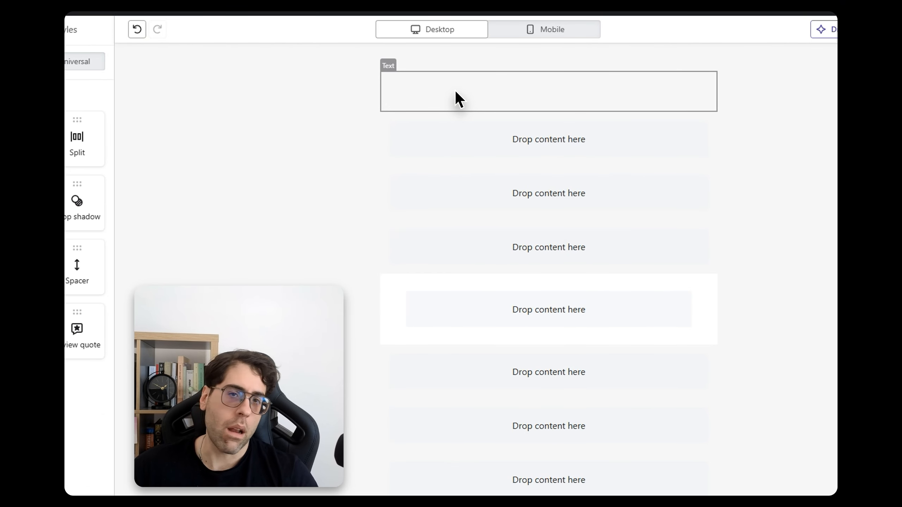
Step: Write four outline lines in the empty text block: "confirmation section", "what to expect", "shipping address" and "order details"
{"action": "left_click", "coordinate": [483, 89]}
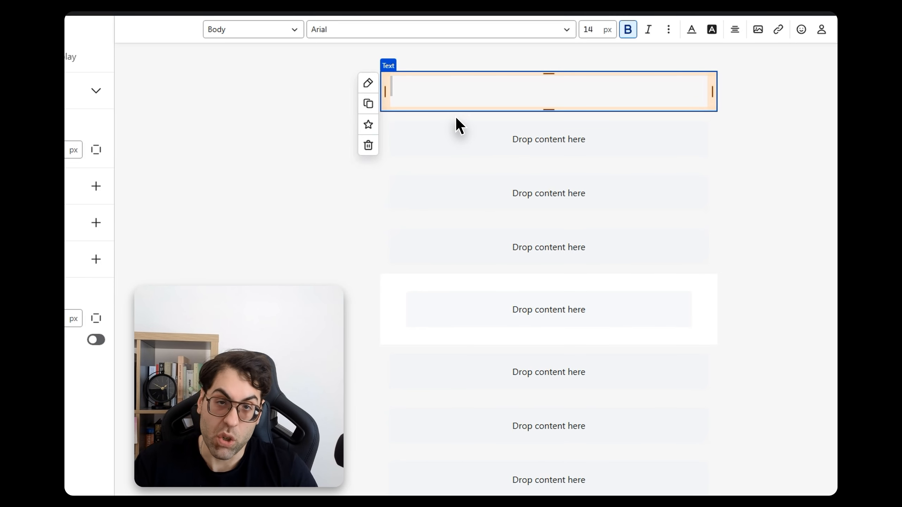
{"action": "type", "text": "confirmation mes"}
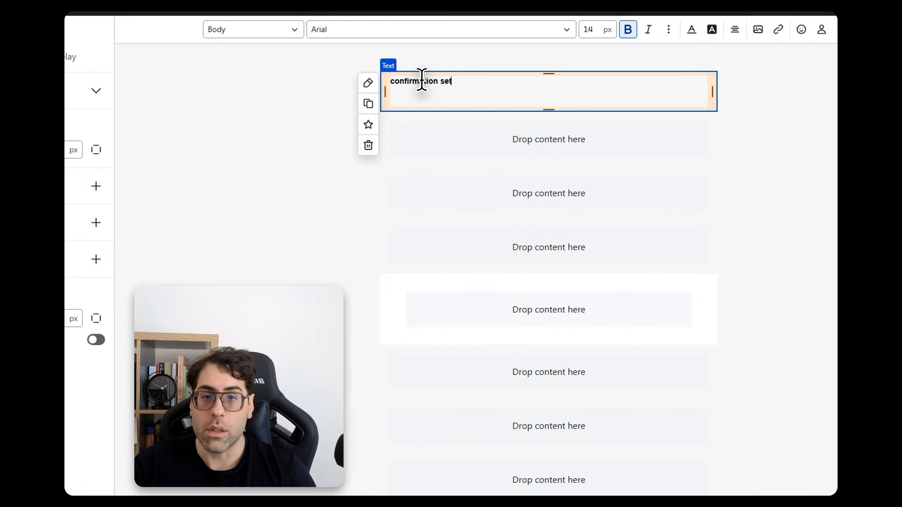
{"action": "type", "text": "tion"}
{"action": "key", "text": "Return"}
{"action": "type", "text": "what to expect"}
{"action": "key", "text": "Return"}
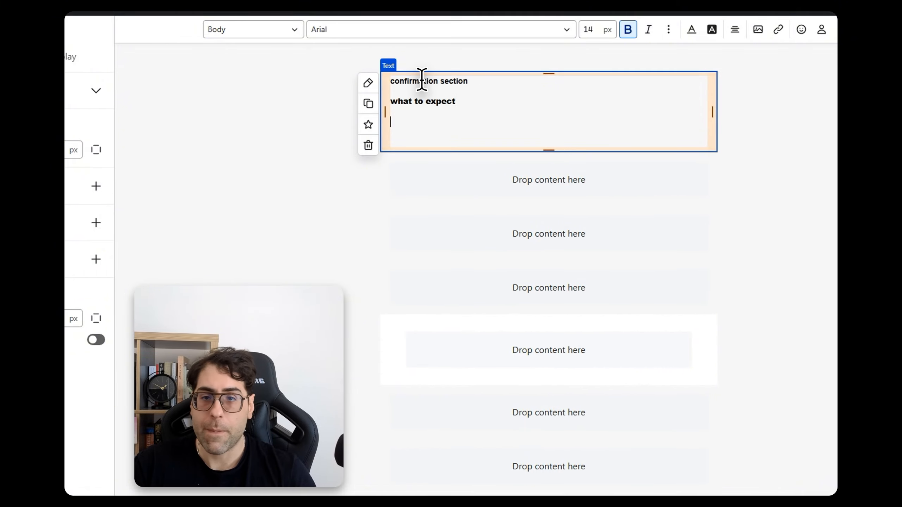
{"action": "type", "text": "a"}
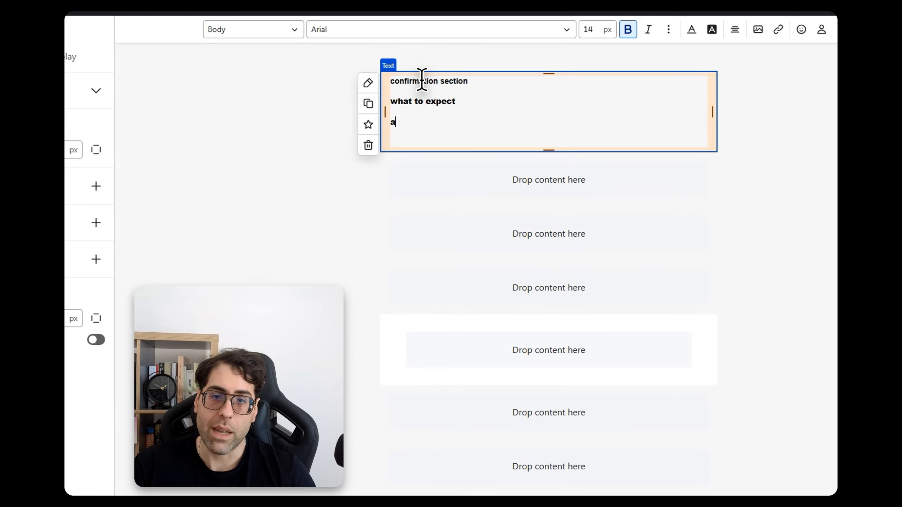
{"action": "key", "text": "BackSpace"}
{"action": "type", "text": "shipping addr"}
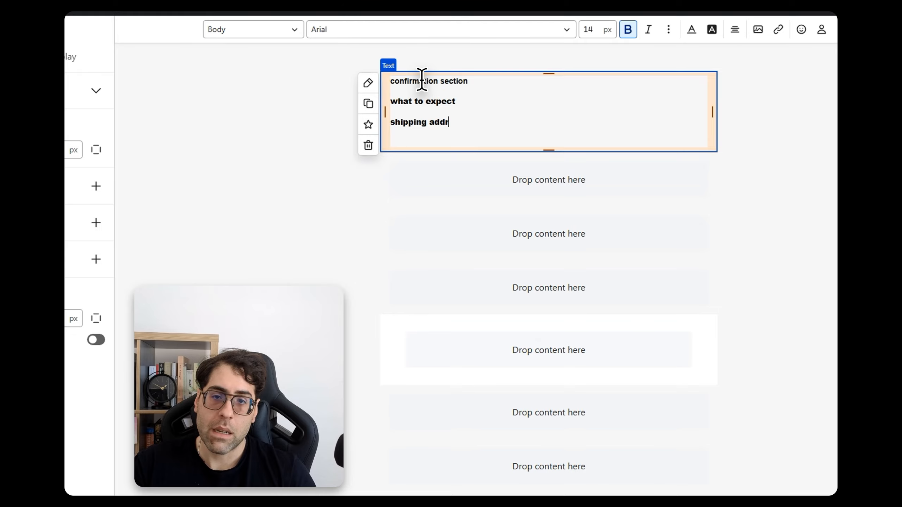
{"action": "type", "text": "ess"}
{"action": "key", "text": "Return"}
{"action": "type", "text": "order details"}
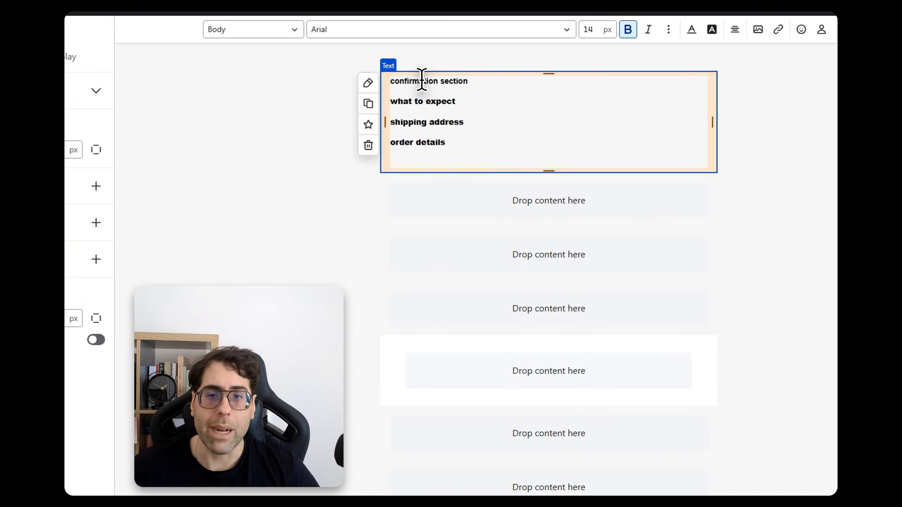
Step: Replace the "confirmation section" line with "Hey Mr. customer, thank you for purchasing from our YOCTO."
{"action": "triple_click", "coordinate": [437, 81]}
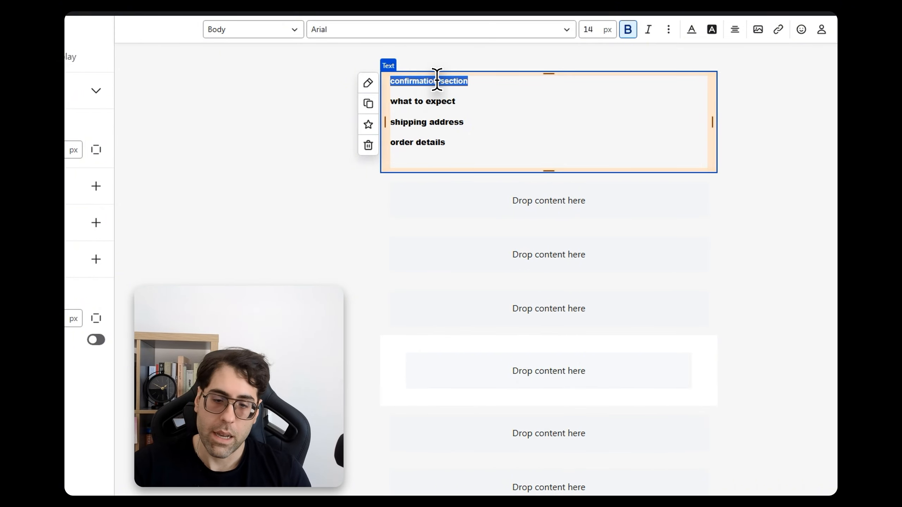
{"action": "type", "text": "Hey Mr. custome"}
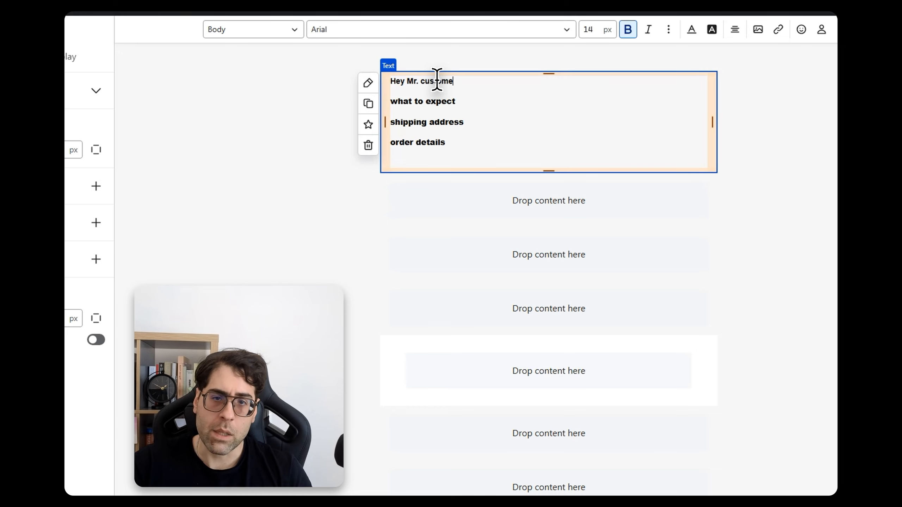
{"action": "type", "text": "r, thank you for p"}
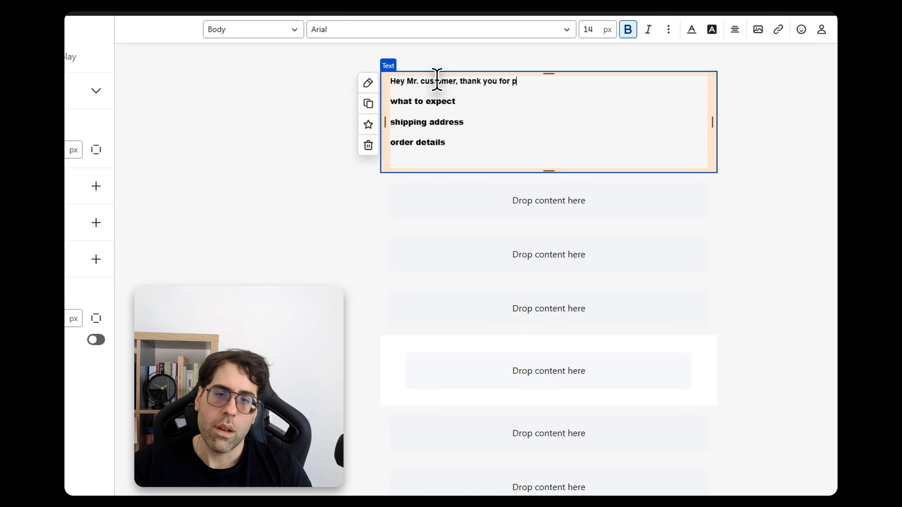
{"action": "type", "text": "urchasing from our {{ bran"}
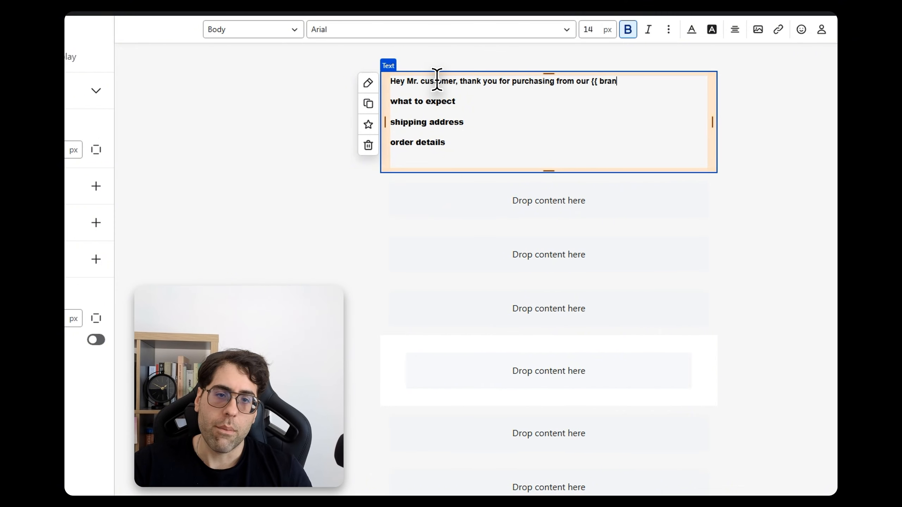
{"action": "key", "text": "BackSpace"}
{"action": "key", "text": "BackSpace"}
{"action": "key", "text": "BackSpace"}
{"action": "key", "text": "BackSpace"}
{"action": "key", "text": "BackSpace"}
{"action": "key", "text": "BackSpace"}
{"action": "key", "text": "BackSpace"}
{"action": "key", "text": "BackSpace"}
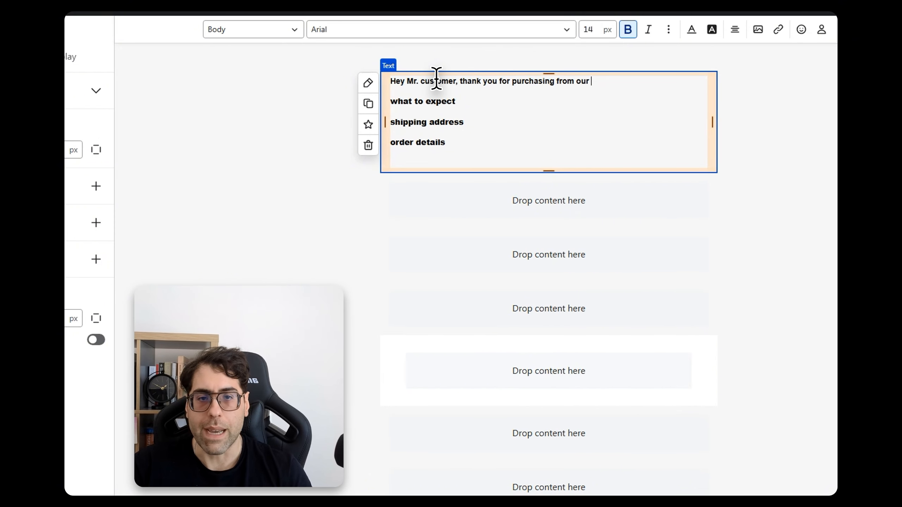
{"action": "type", "text": "YOCTO."}
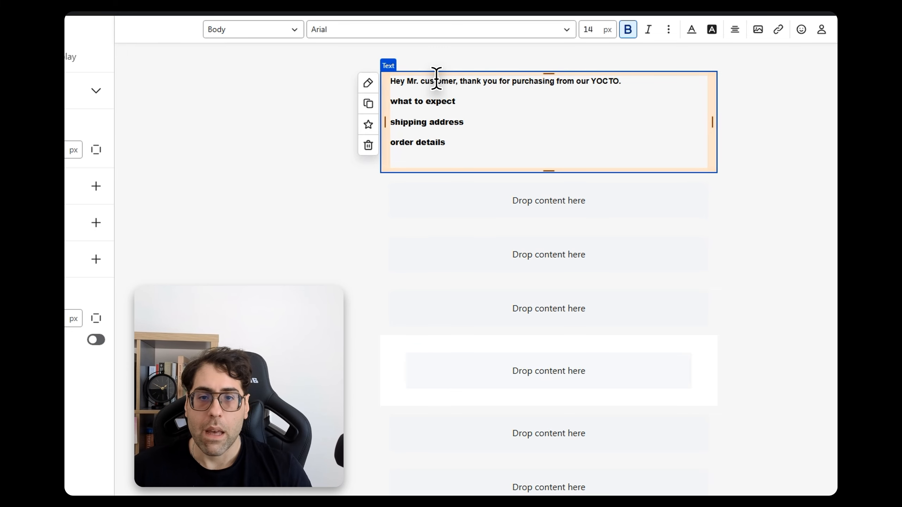
Step: Add below "what to expect": "Most of our international orders take 7 to 14 days to arrive. Expect 2 day delivery within the UK."
{"action": "left_click", "coordinate": [481, 101]}
{"action": "key", "text": "Return"}
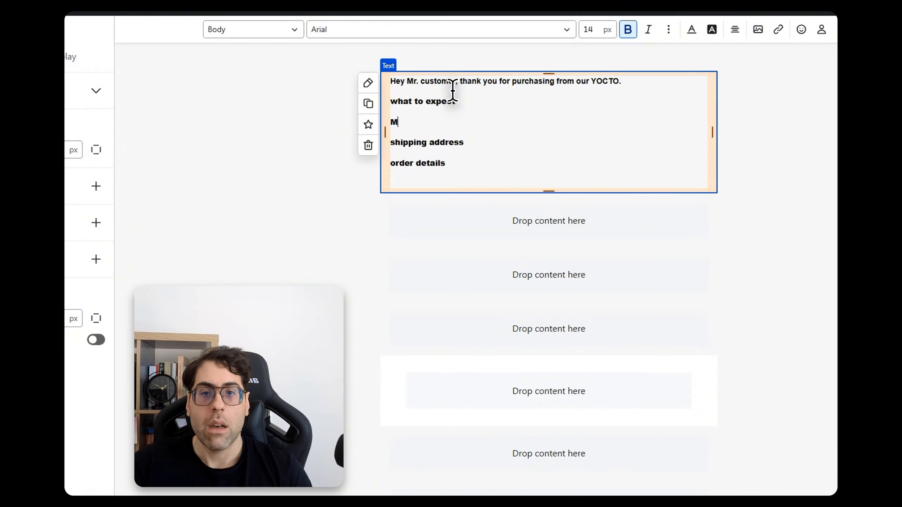
{"action": "type", "text": "of our internation"}
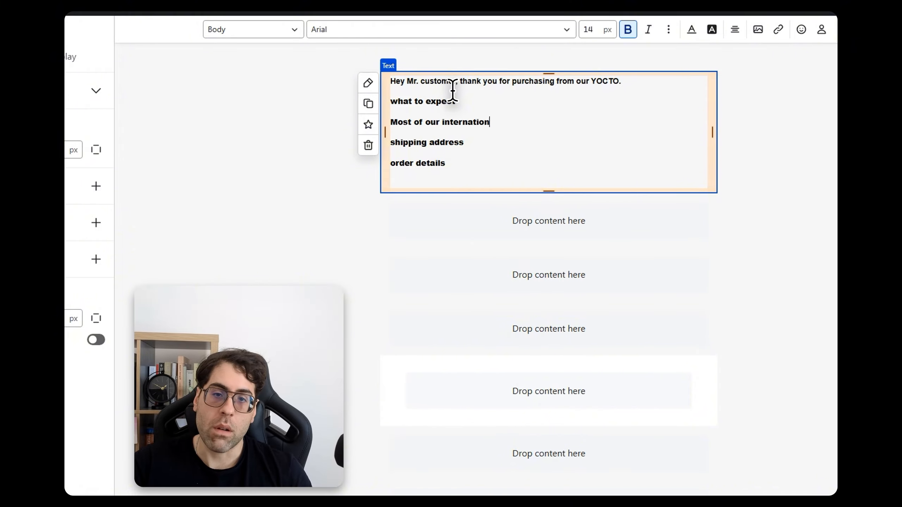
{"action": "type", "text": "al orders take 7 to 1"}
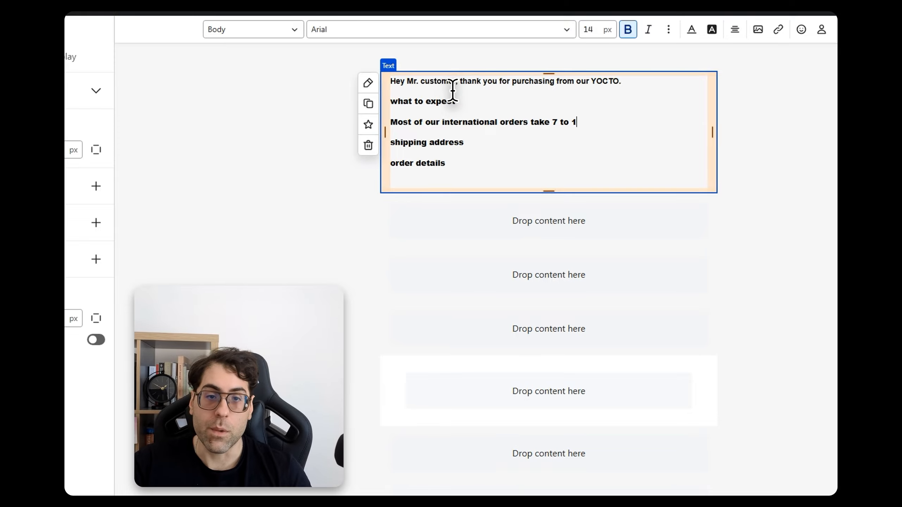
{"action": "type", "text": "4 days to arrive. Ex"}
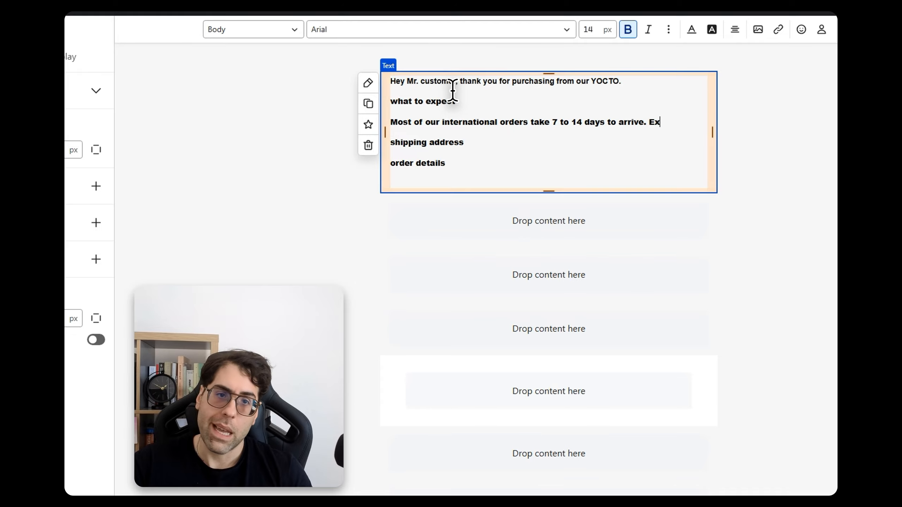
{"action": "type", "text": "pect 2 day delivery within the UK."}
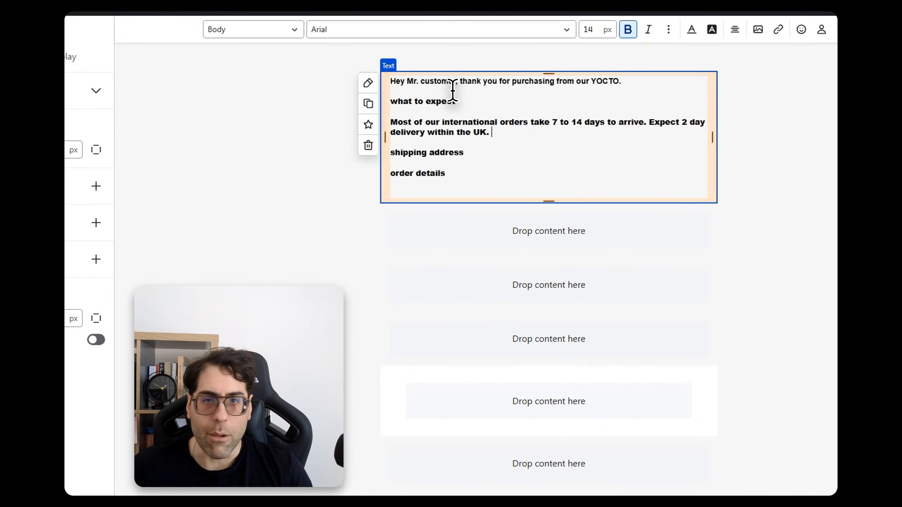
Step: Add empty lines below "shipping address" and insert the Shipping address 1 event property there, leaving its default text blank
{"action": "left_click", "coordinate": [510, 151]}
{"action": "key", "text": "Return"}
{"action": "key", "text": "Return"}
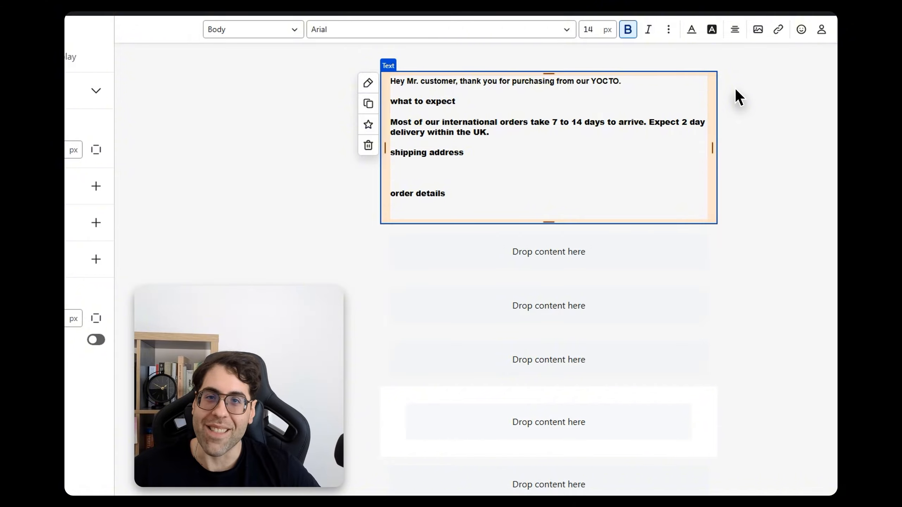
{"action": "left_click", "coordinate": [821, 30]}
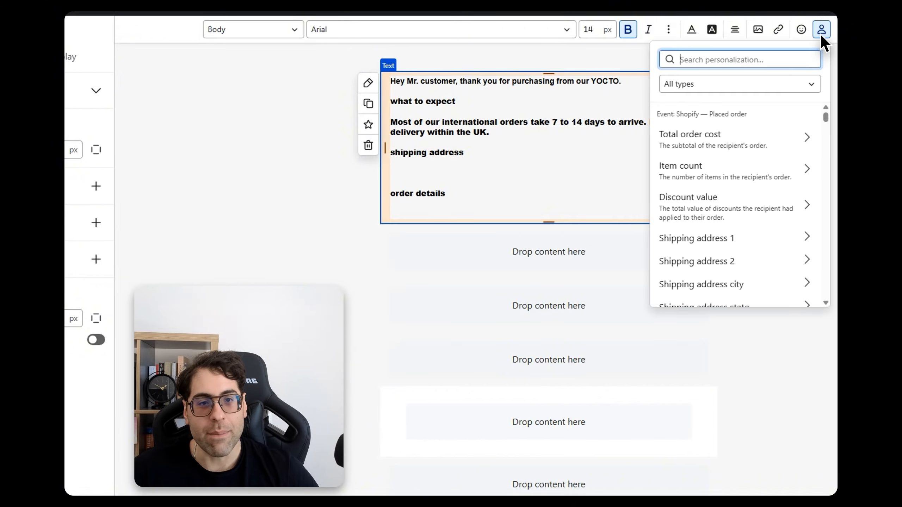
{"action": "left_click", "coordinate": [732, 85]}
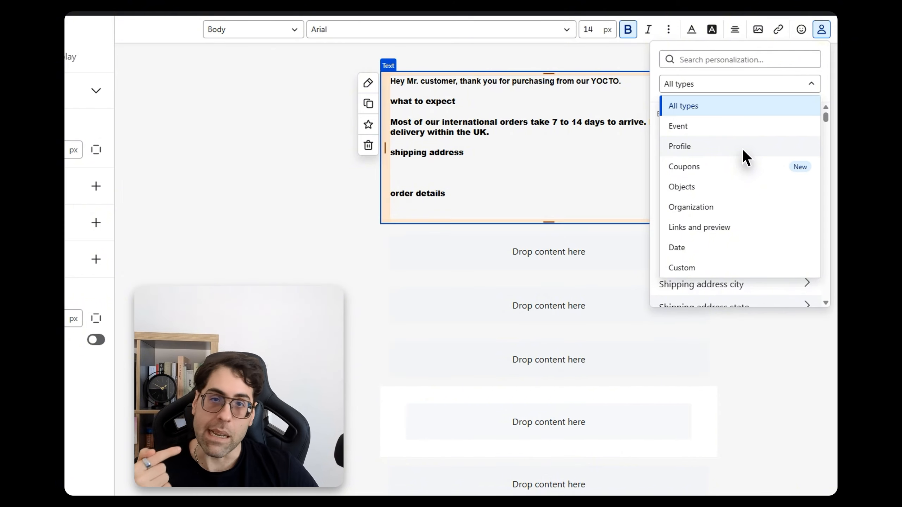
{"action": "left_click", "coordinate": [739, 130]}
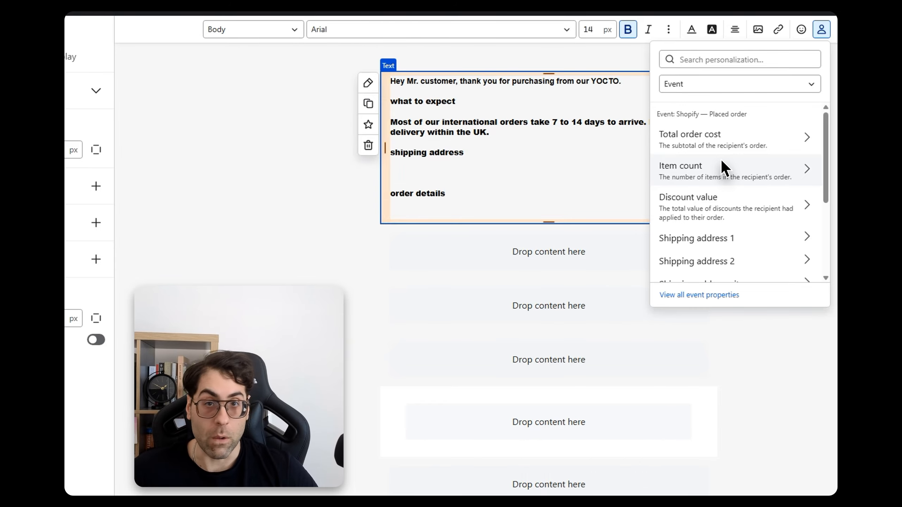
{"action": "scroll", "coordinate": [704, 227], "scroll_direction": "down", "scroll_amount": 2}
{"action": "left_click", "coordinate": [424, 170]}
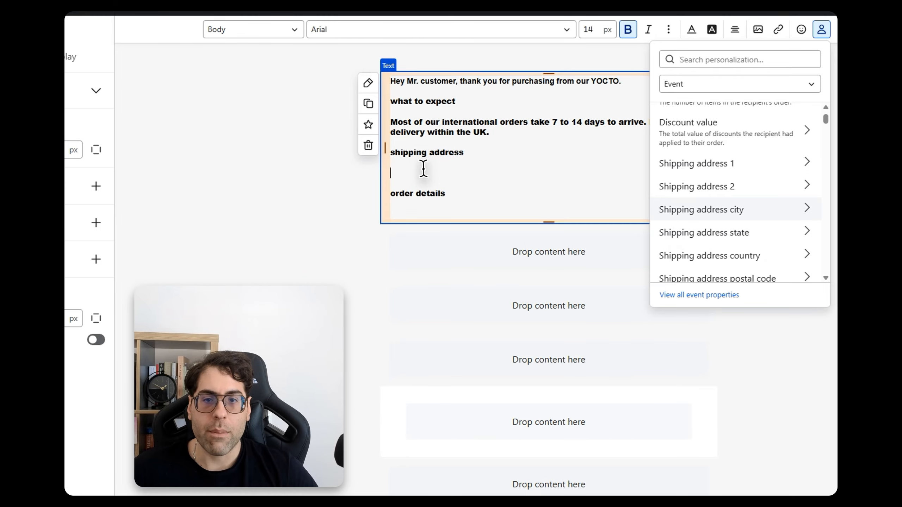
{"action": "left_click", "coordinate": [690, 169]}
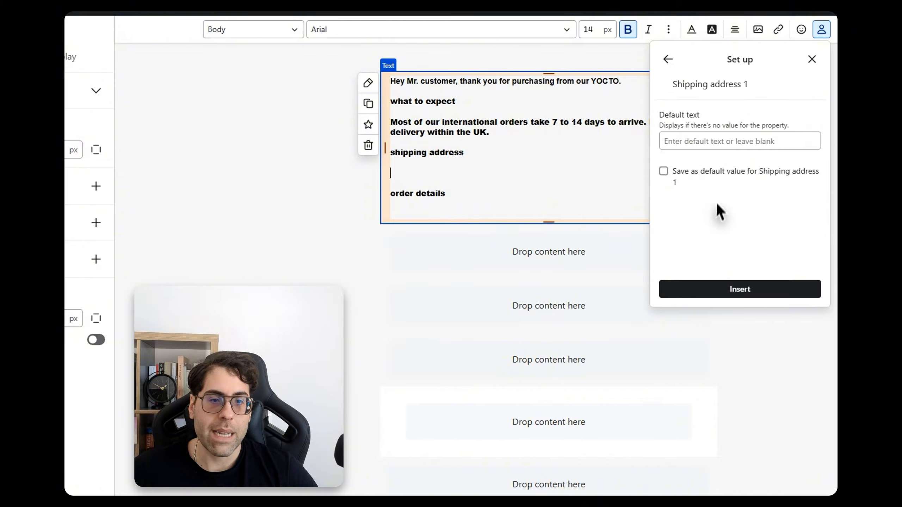
{"action": "left_click", "coordinate": [739, 288]}
Step: Insert the Shipping address city and Shipping address state properties after the address 1 variable, leaving their default text blank
{"action": "left_click", "coordinate": [821, 29]}
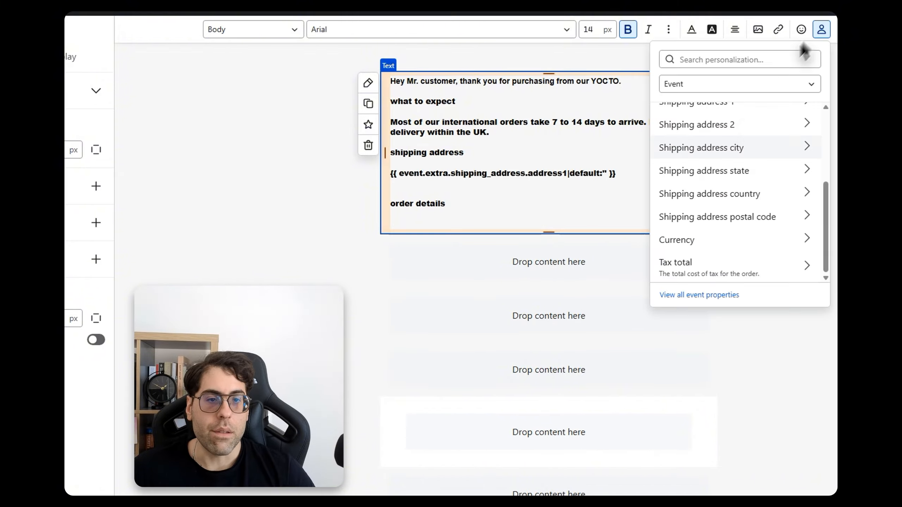
{"action": "left_click", "coordinate": [722, 150]}
{"action": "left_click", "coordinate": [768, 289]}
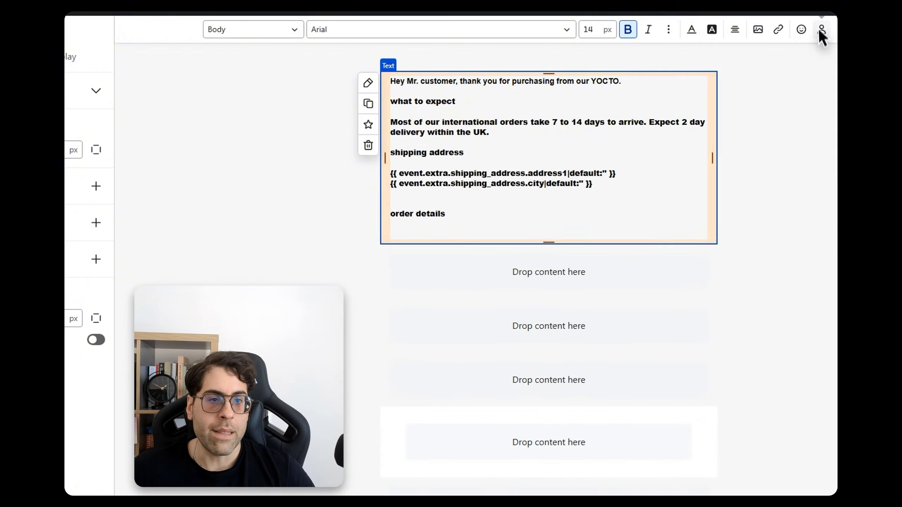
{"action": "left_click", "coordinate": [818, 28]}
{"action": "left_click", "coordinate": [735, 157]}
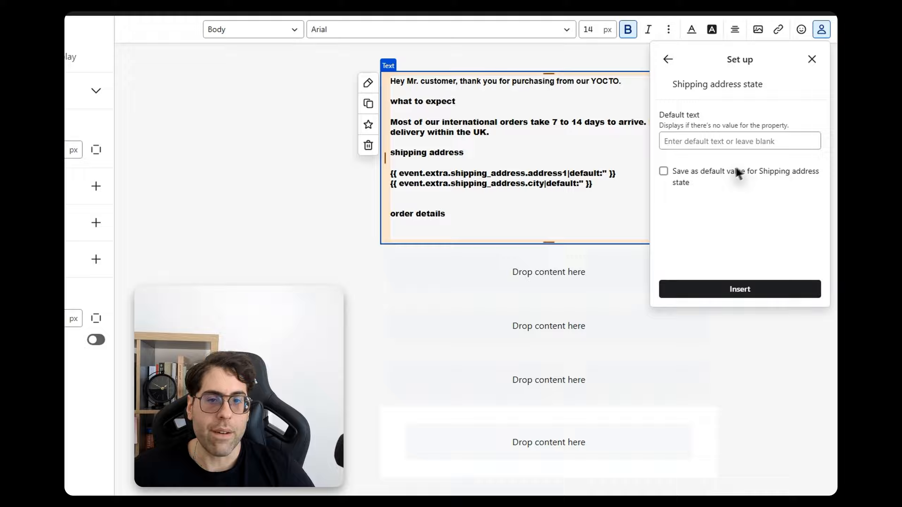
{"action": "left_click", "coordinate": [776, 289]}
Step: Insert the Shipping address country property after the state variable with blank default text
{"action": "left_click", "coordinate": [816, 31]}
{"action": "scroll", "coordinate": [755, 228], "scroll_direction": "down", "scroll_amount": 3}
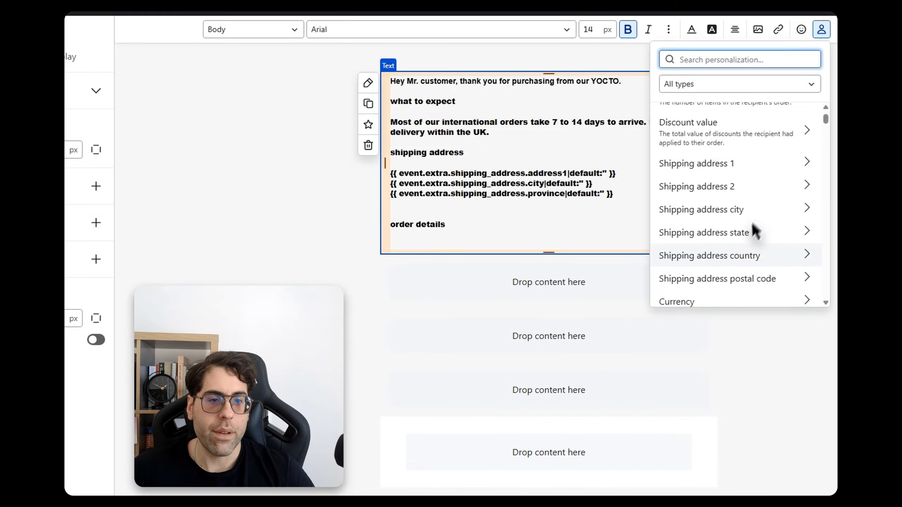
{"action": "left_click", "coordinate": [741, 256]}
{"action": "left_click", "coordinate": [754, 287]}
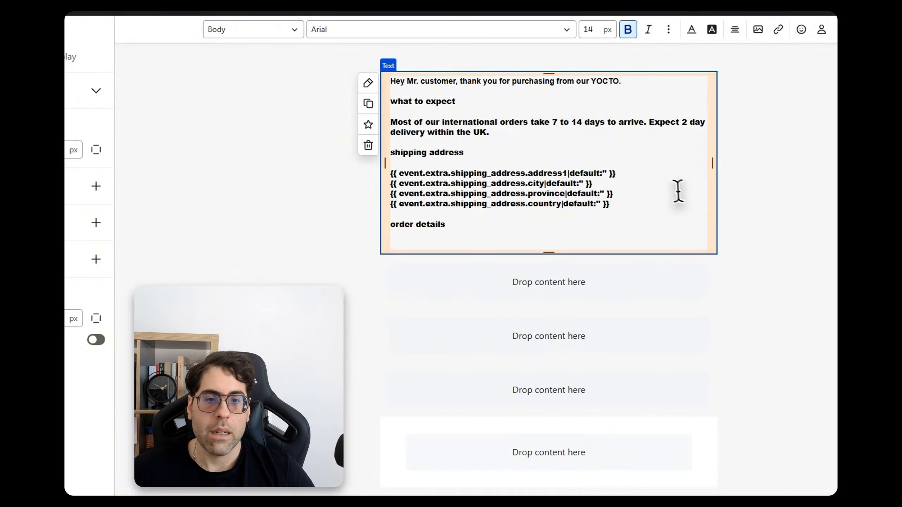
Step: Insert the Shipping address postal code property on a new line below the address 1 variable, leaving its default text blank
{"action": "left_click", "coordinate": [632, 173]}
{"action": "key", "text": "Return"}
{"action": "left_click", "coordinate": [817, 32]}
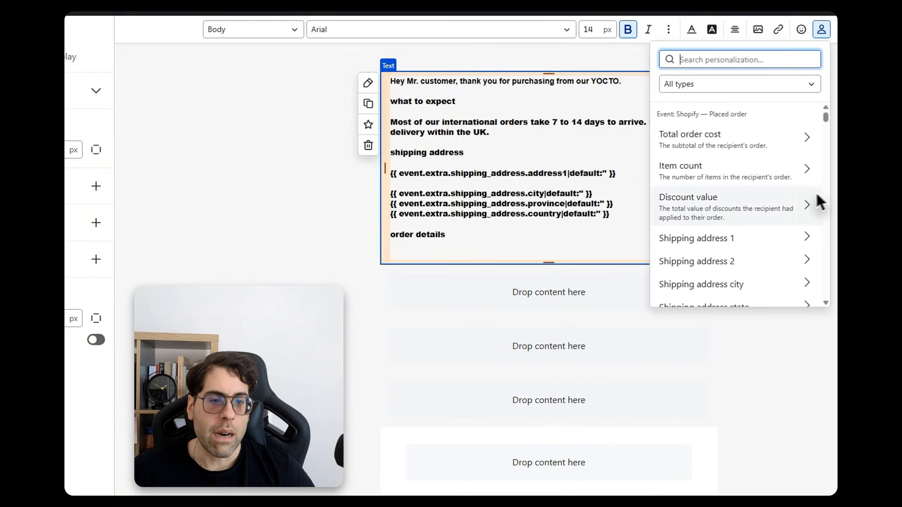
{"action": "scroll", "coordinate": [781, 220], "scroll_direction": "down", "scroll_amount": 3}
{"action": "left_click", "coordinate": [726, 279]}
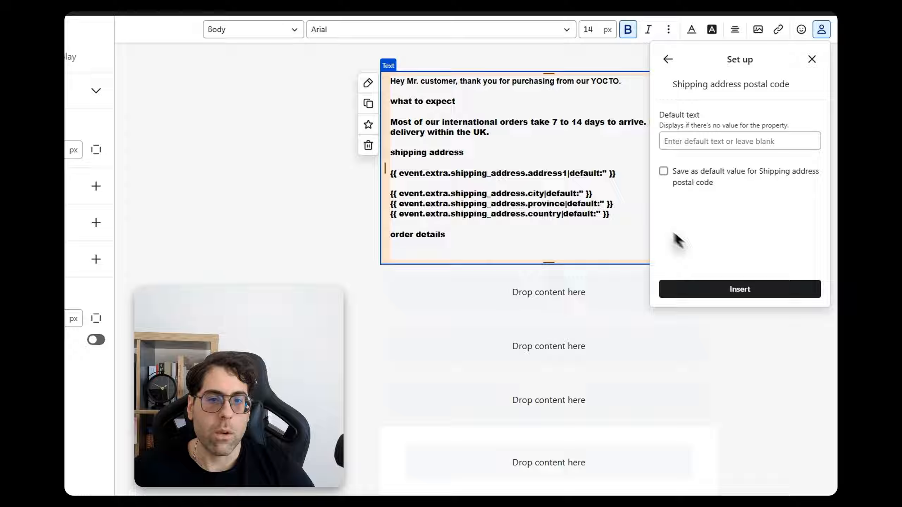
{"action": "left_click", "coordinate": [726, 290]}
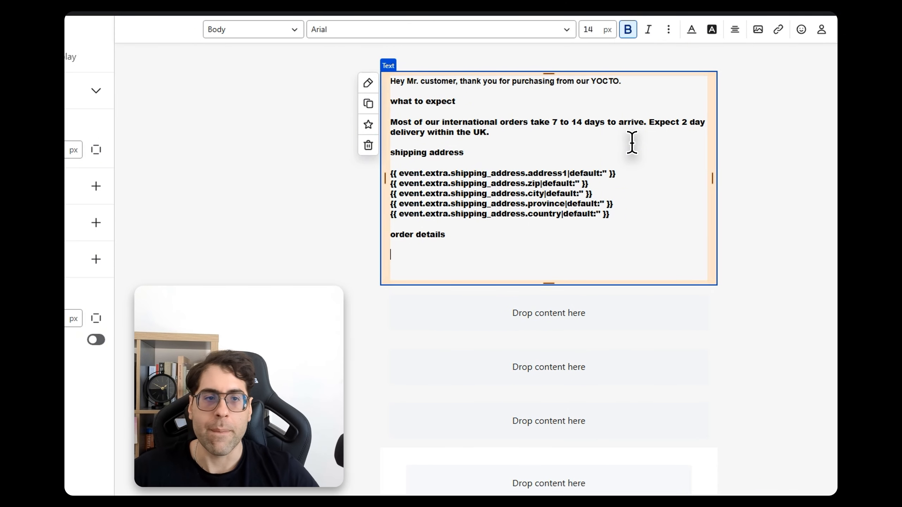
Step: Insert the Total order cost event property below "order details" with blank default text, filtering the personalization options to Event
{"action": "left_click", "coordinate": [822, 30]}
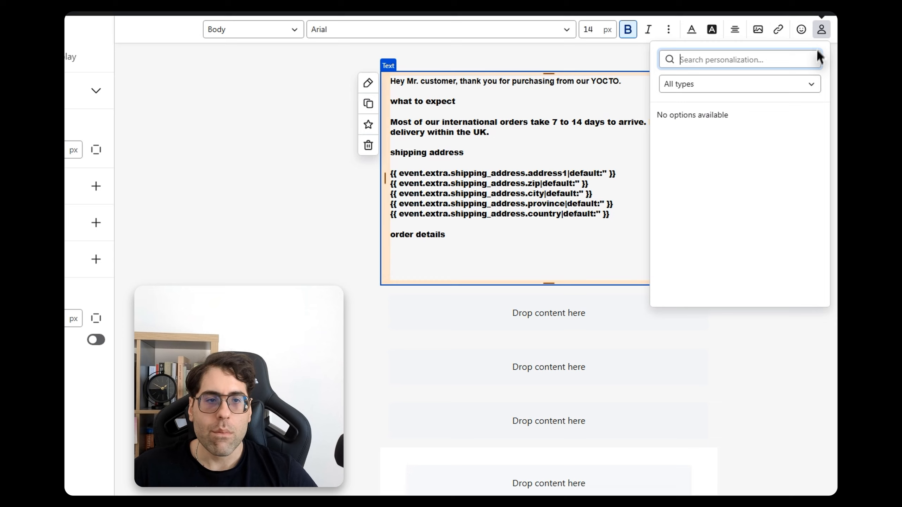
{"action": "left_click", "coordinate": [736, 90]}
{"action": "left_click", "coordinate": [697, 124]}
{"action": "scroll", "coordinate": [727, 192], "scroll_direction": "down", "scroll_amount": 3}
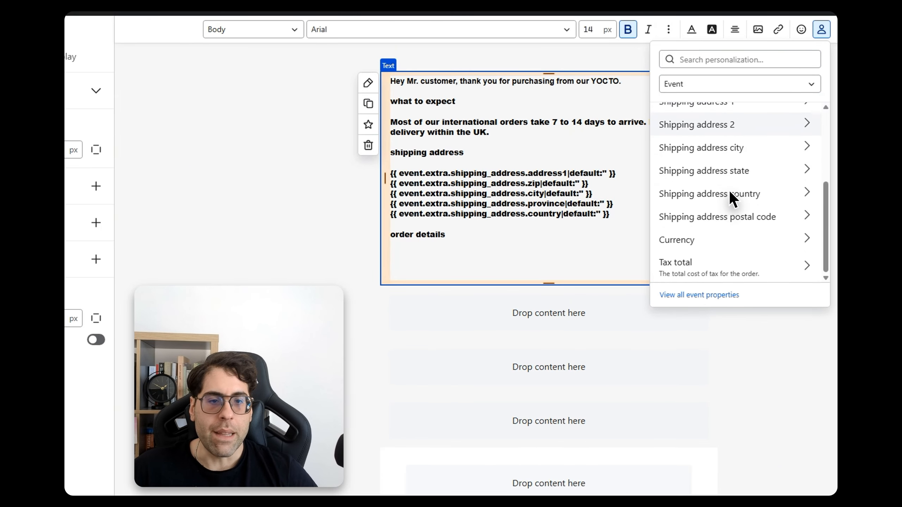
{"action": "scroll", "coordinate": [730, 198], "scroll_direction": "up", "scroll_amount": 4}
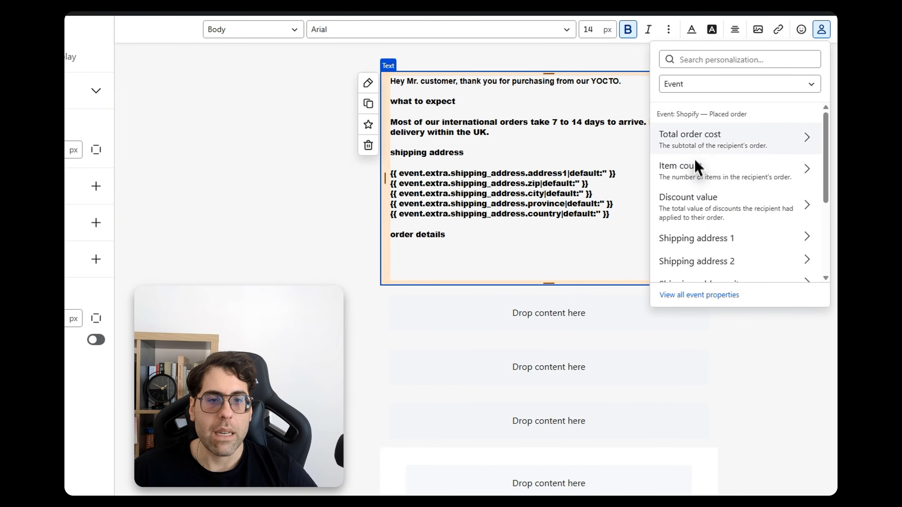
{"action": "left_click", "coordinate": [694, 149]}
Step: Put the label "Total Price:" in front of the order cost variable
{"action": "left_click", "coordinate": [392, 255]}
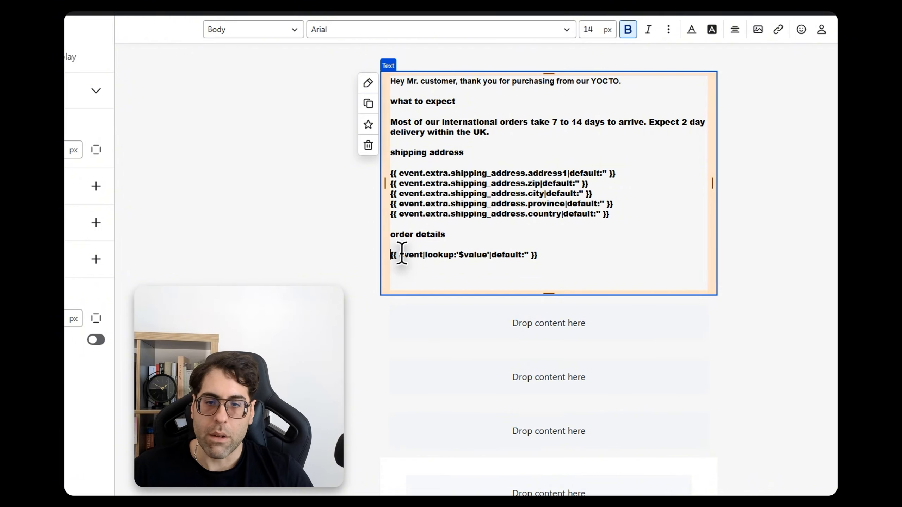
{"action": "type", "text": "Total Price;"}
{"action": "key", "text": "BackSpace"}
{"action": "key", "text": "BackSpace"}
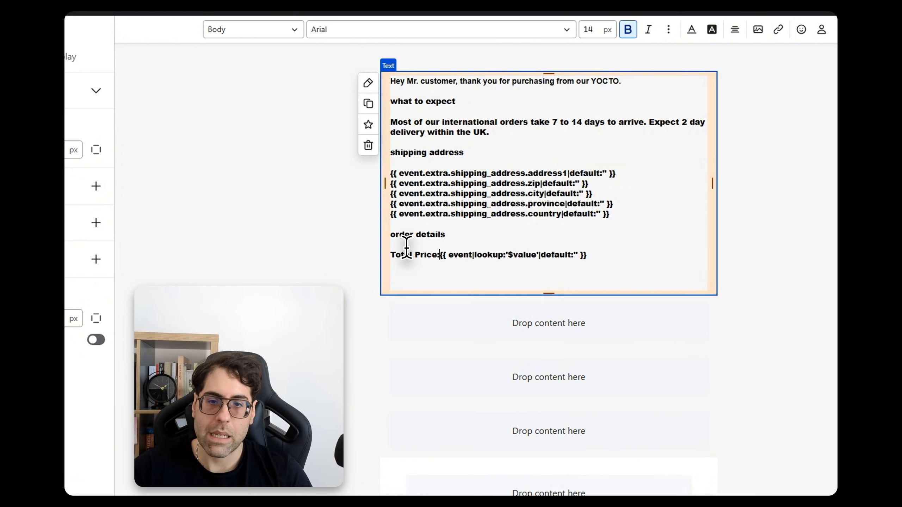
{"action": "type", "text": ":"}
Step: Add a "Discount:" line below the total price with the Discount value property and blank default text, followed by empty lines
{"action": "key", "text": "End"}
{"action": "key", "text": "Return"}
{"action": "type", "text": "Discount:"}
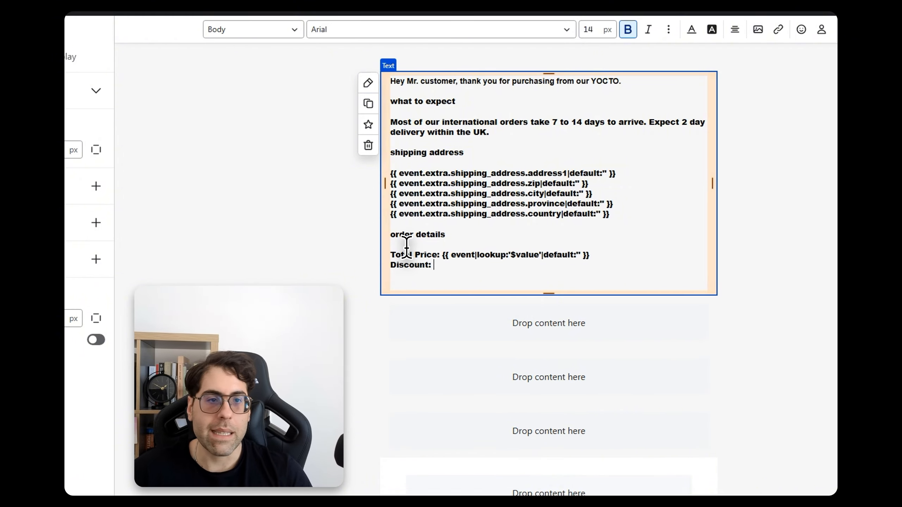
{"action": "left_click", "coordinate": [822, 30]}
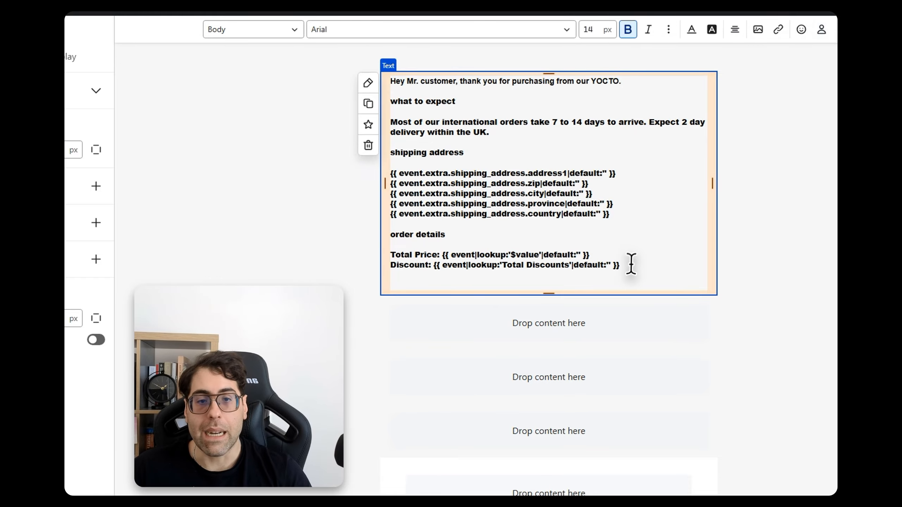
{"action": "key", "text": "Return"}
{"action": "key", "text": "Return"}
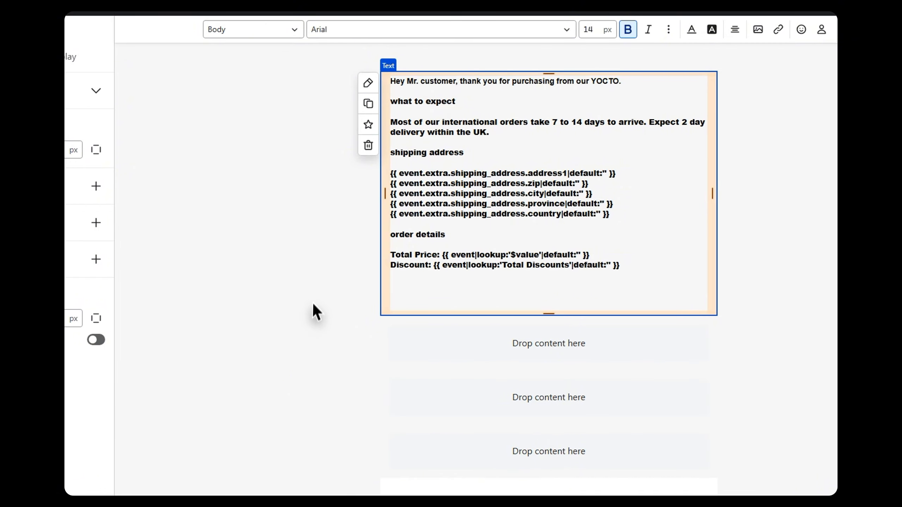
Step: Preview the email with a recent order event and check the filled-in shipping address and order details
{"action": "left_click", "coordinate": [302, 253]}
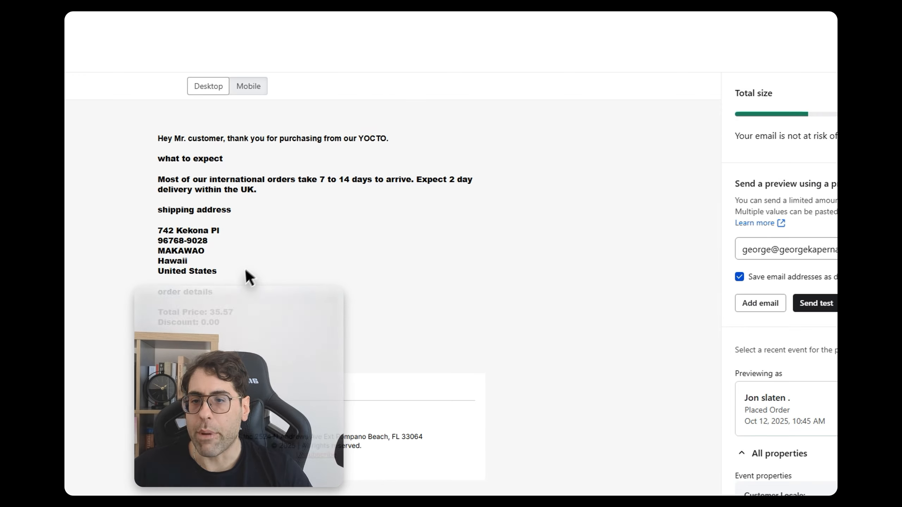
{"action": "left_click_drag", "start_coordinate": [218, 272], "coordinate": [158, 227]}
{"action": "left_click_drag", "start_coordinate": [255, 327], "coordinate": [157, 313]}
{"action": "left_click", "coordinate": [259, 293]}
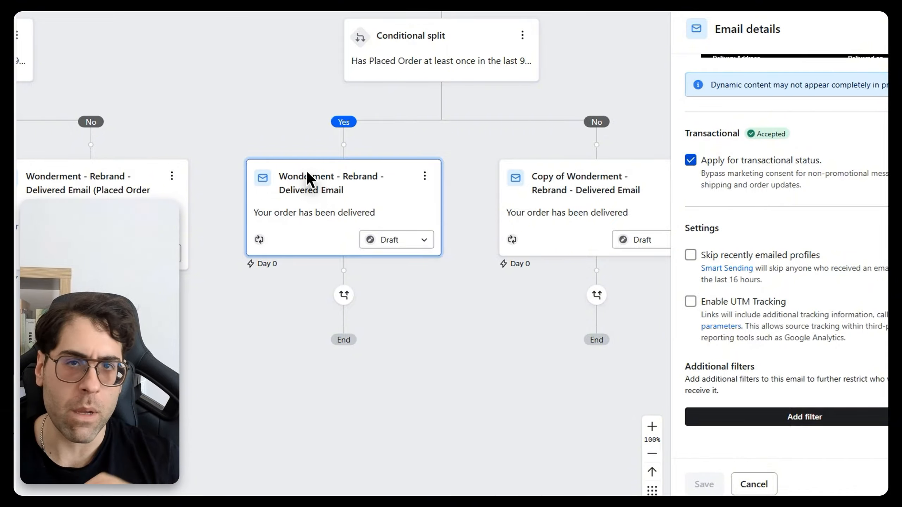
Step: Review the template preview and settings of the "Wonderment - Rebrand - Delivered Email" in the flow
{"action": "scroll", "coordinate": [707, 318], "scroll_direction": "up", "scroll_amount": 8}
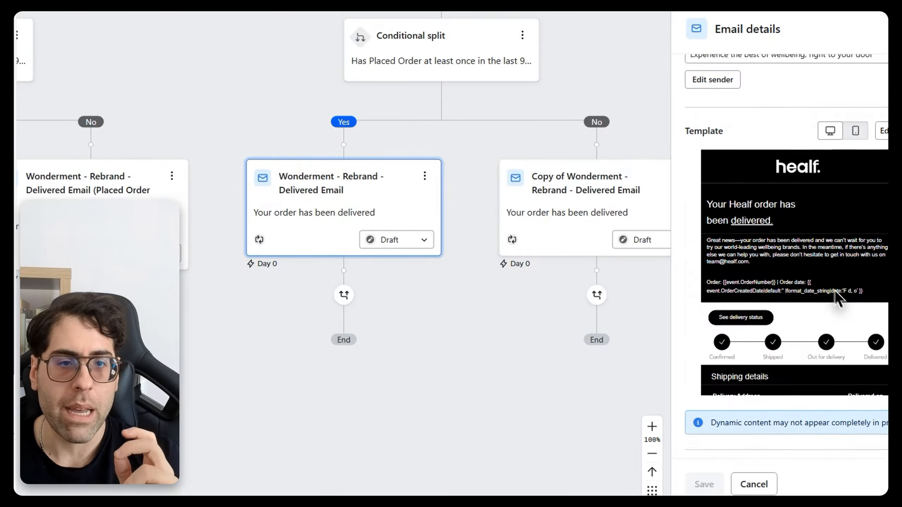
{"action": "scroll", "coordinate": [706, 311], "scroll_direction": "down", "scroll_amount": 10}
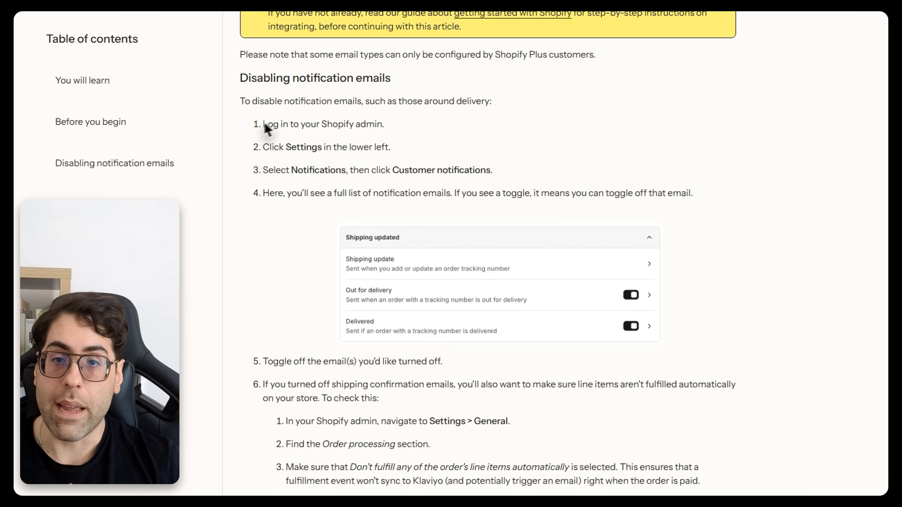
Step: Examine the help article's instructions for disabling Shopify customer notification emails
{"action": "left_click_drag", "start_coordinate": [264, 127], "coordinate": [504, 173]}
{"action": "left_click", "coordinate": [396, 162]}
{"action": "left_click", "coordinate": [262, 211]}
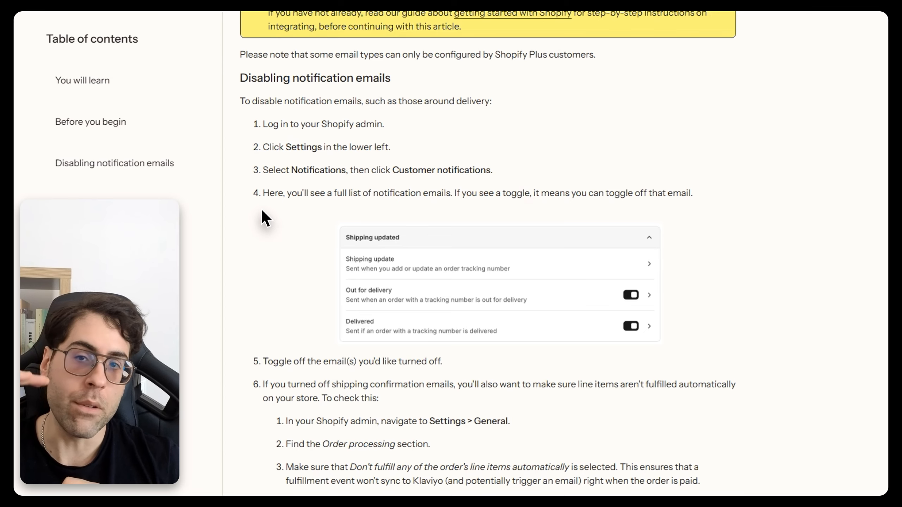